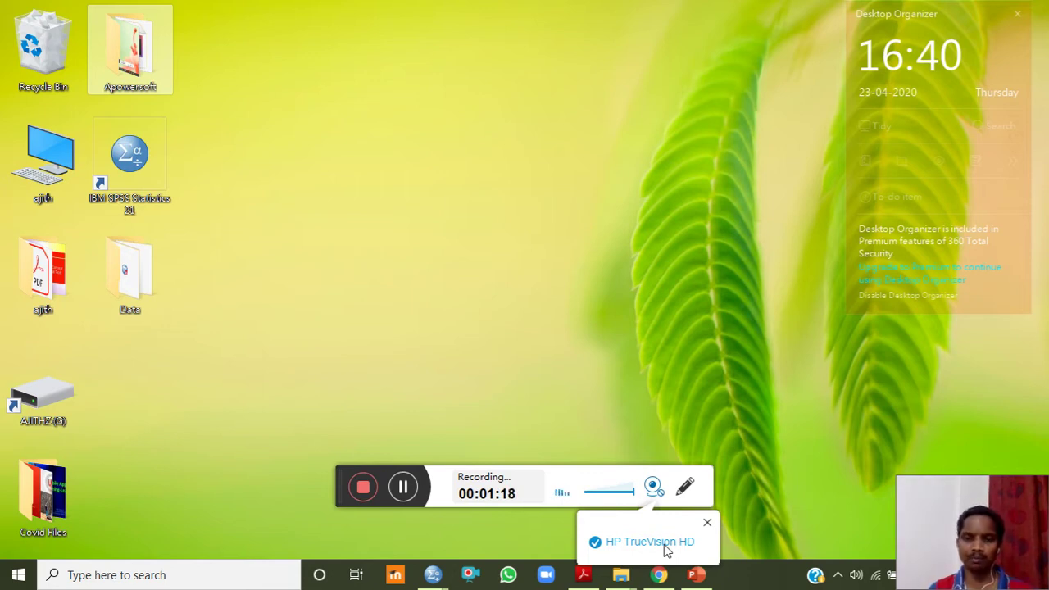
Switch to the Experimental.sav dataset in SPSS, showing value labels with the Group column widened to fit its full labels
click(406, 488)
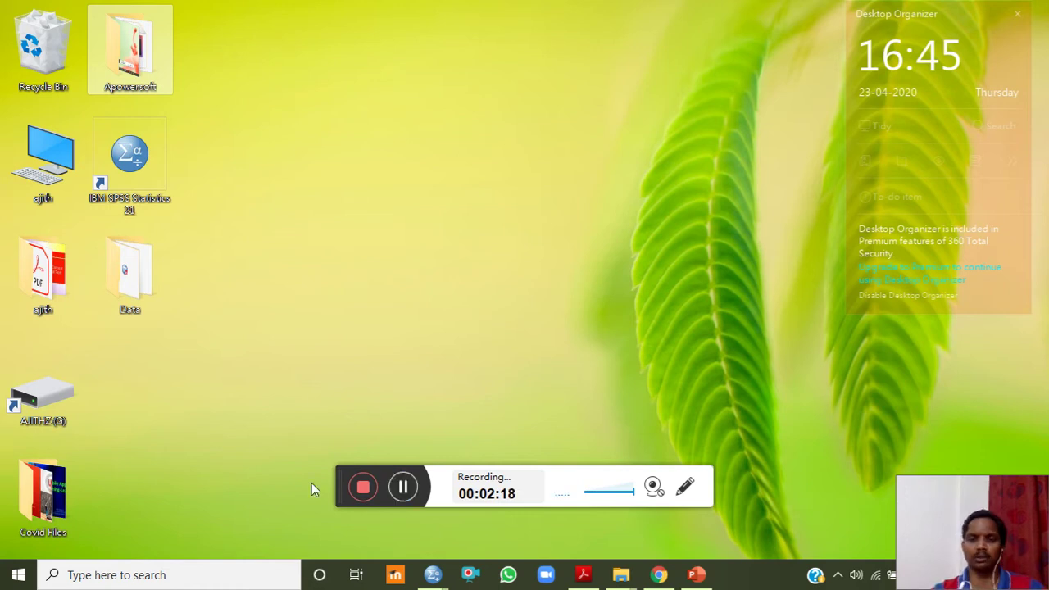
mouse_move(433, 575)
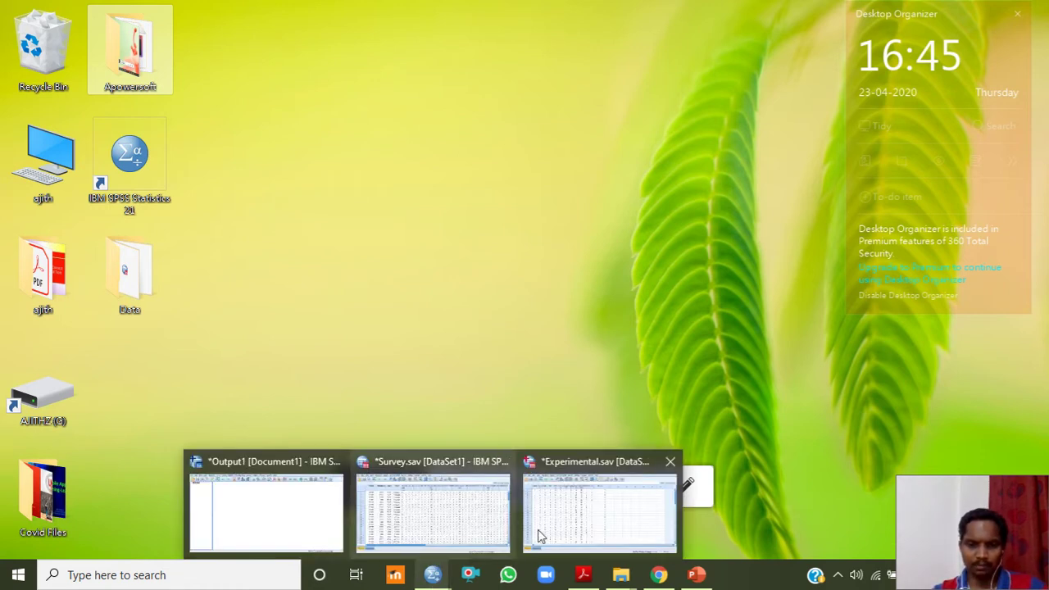
click(577, 522)
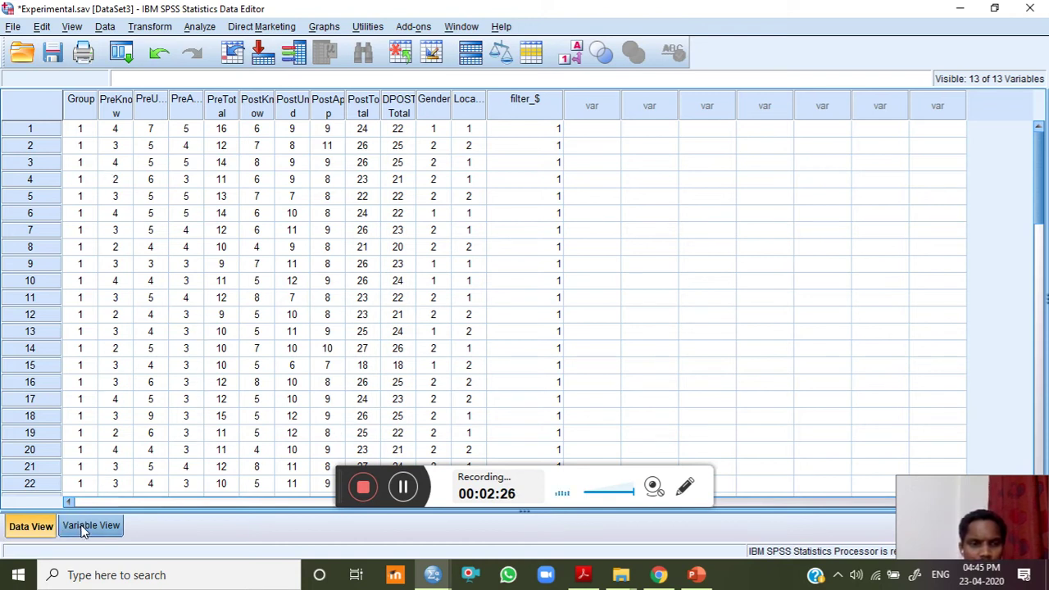
click(577, 52)
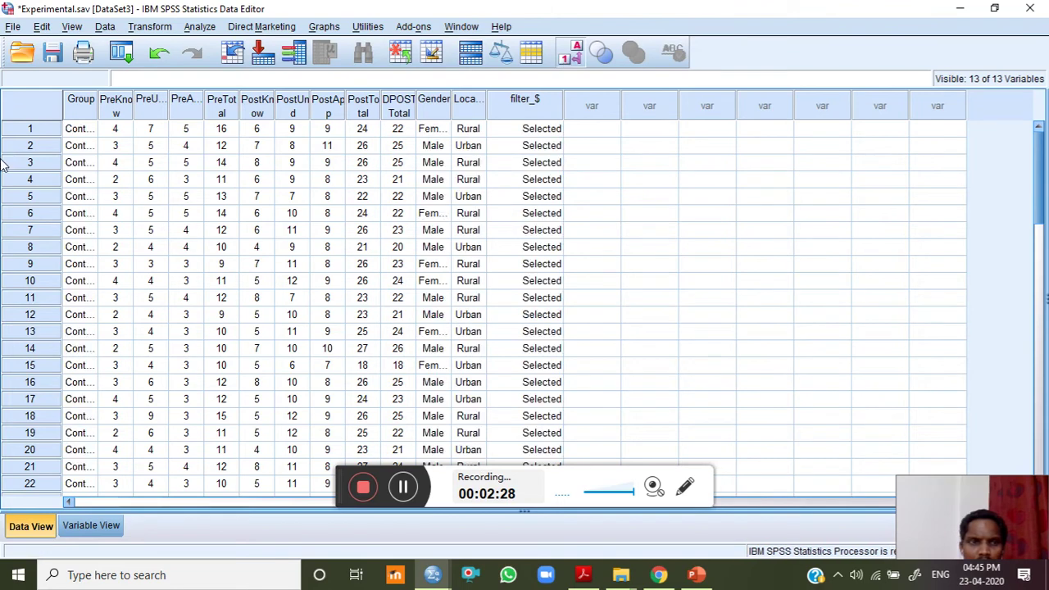
drag(98, 107, 182, 118)
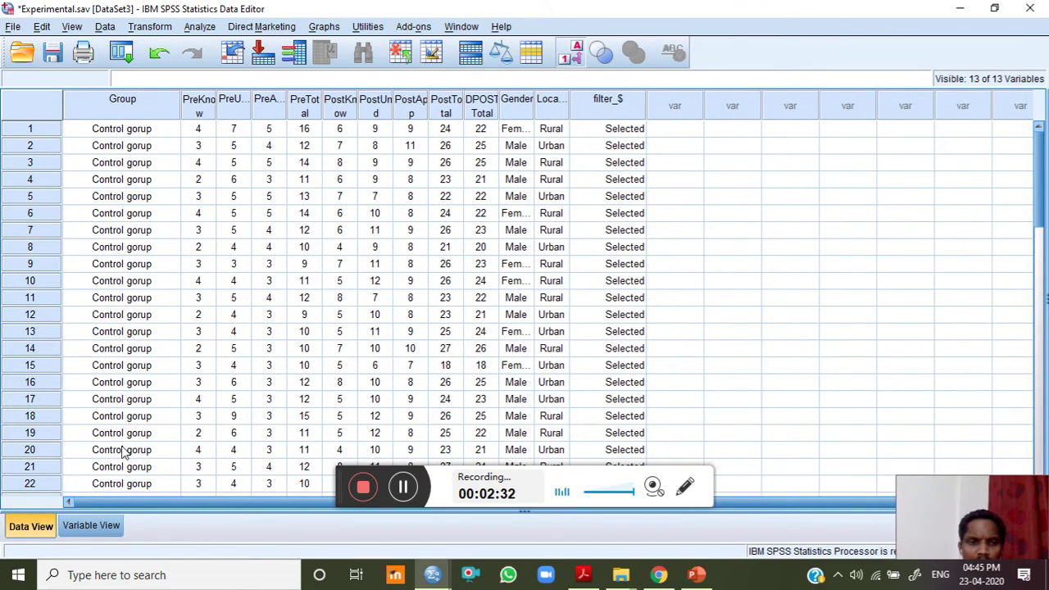
Open the condition editor of Select Cases for the experimental dataset, using the option to select cases if a condition is satisfied
scroll(1041, 180, down, 1)
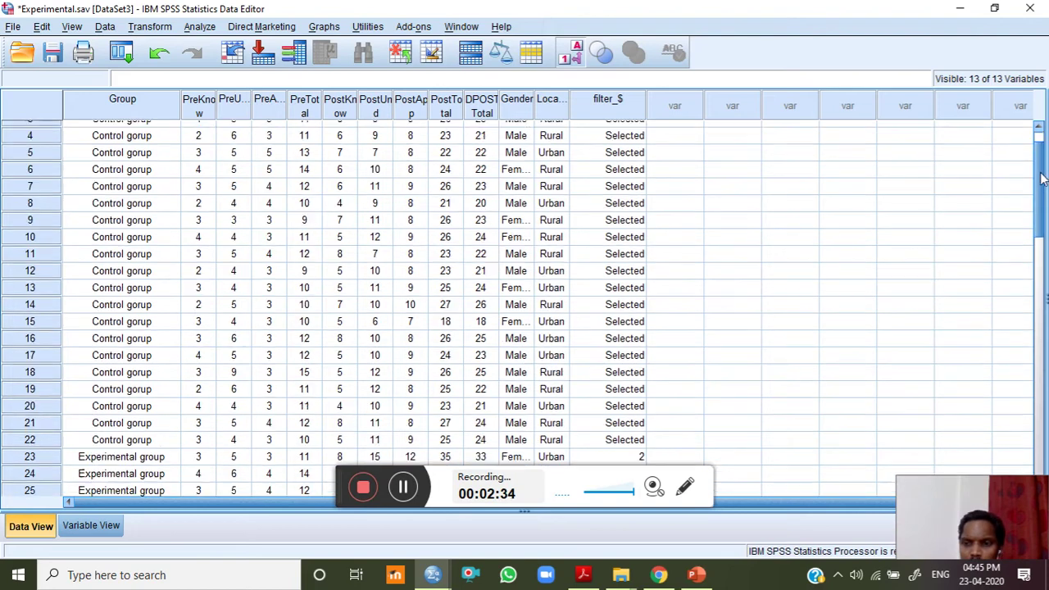
drag(1041, 180, 1041, 200)
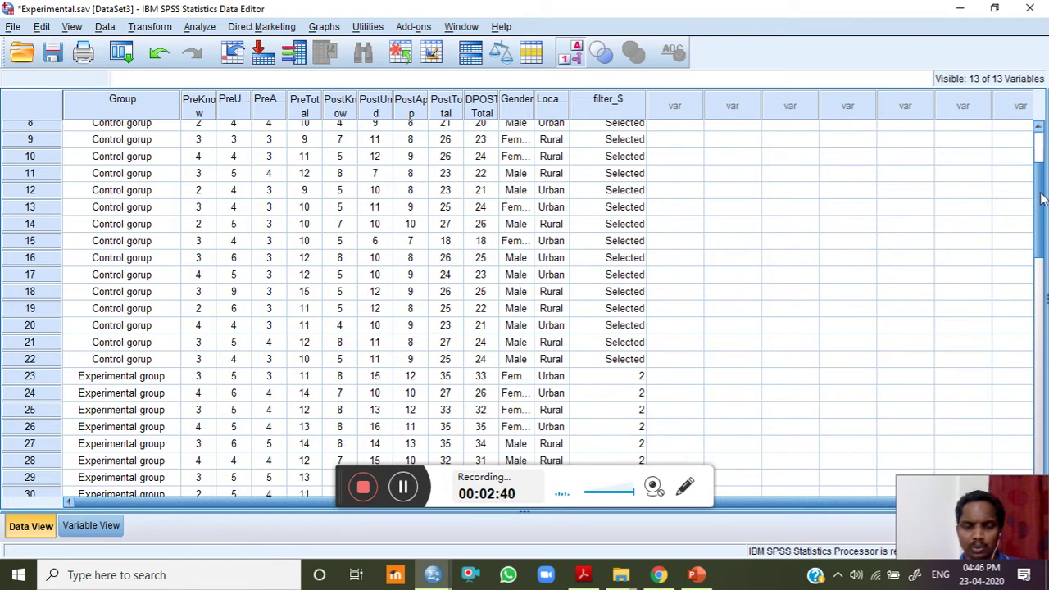
drag(1041, 199, 1041, 217)
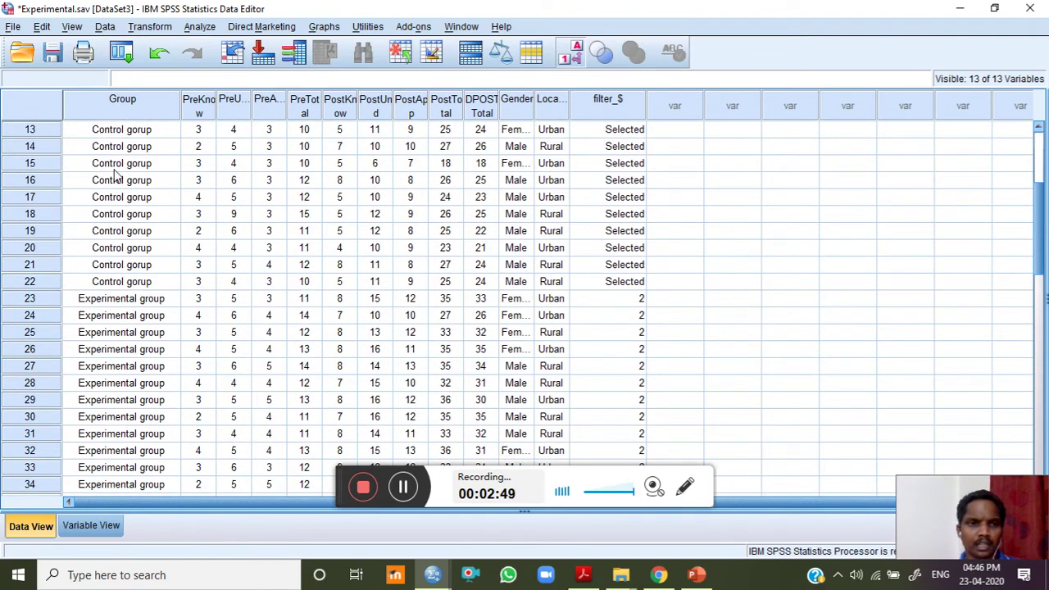
click(105, 27)
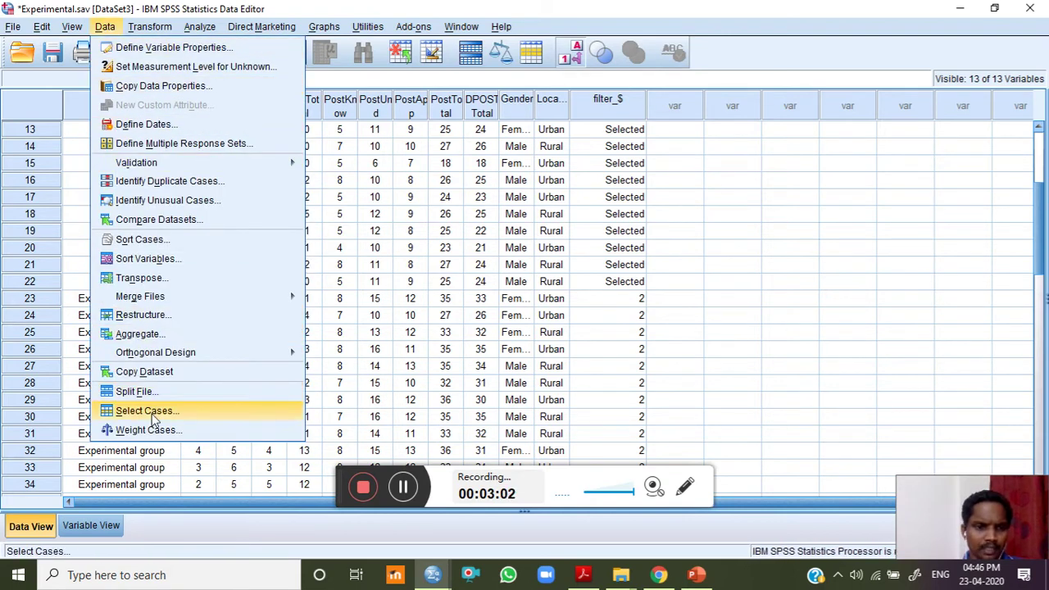
click(874, 271)
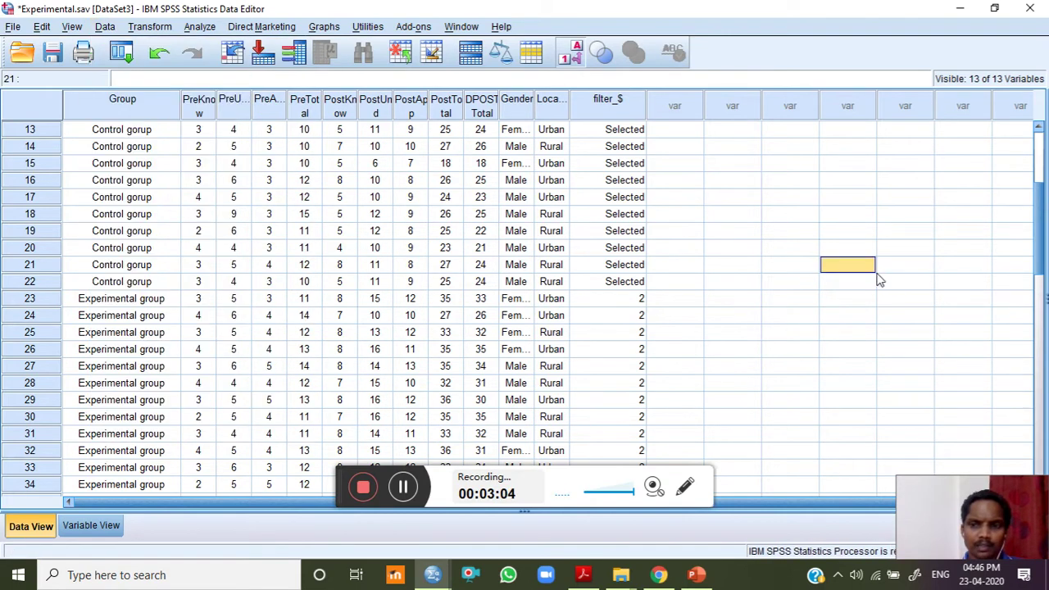
click(104, 28)
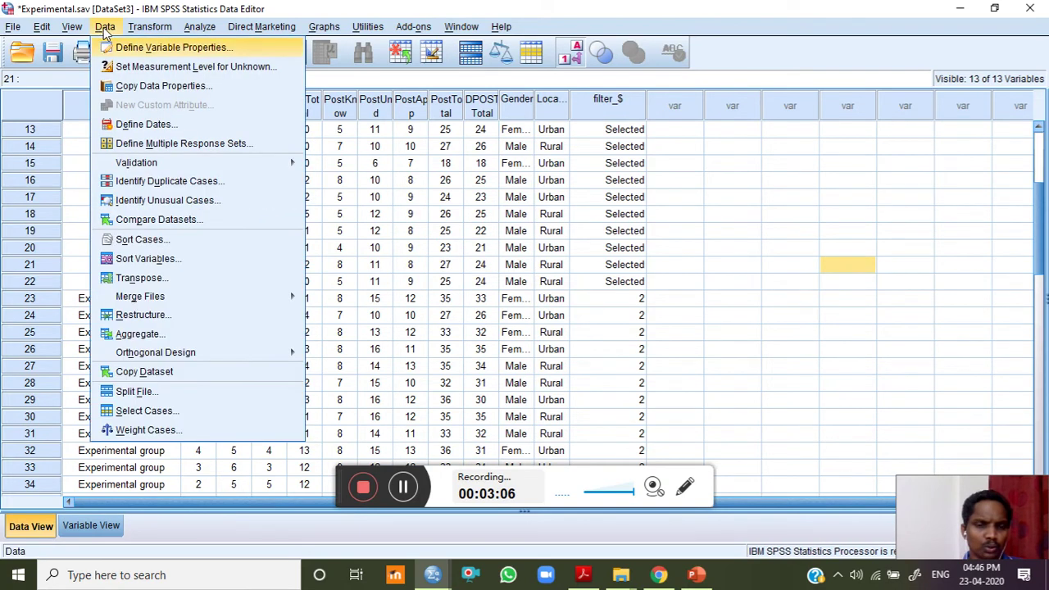
click(158, 414)
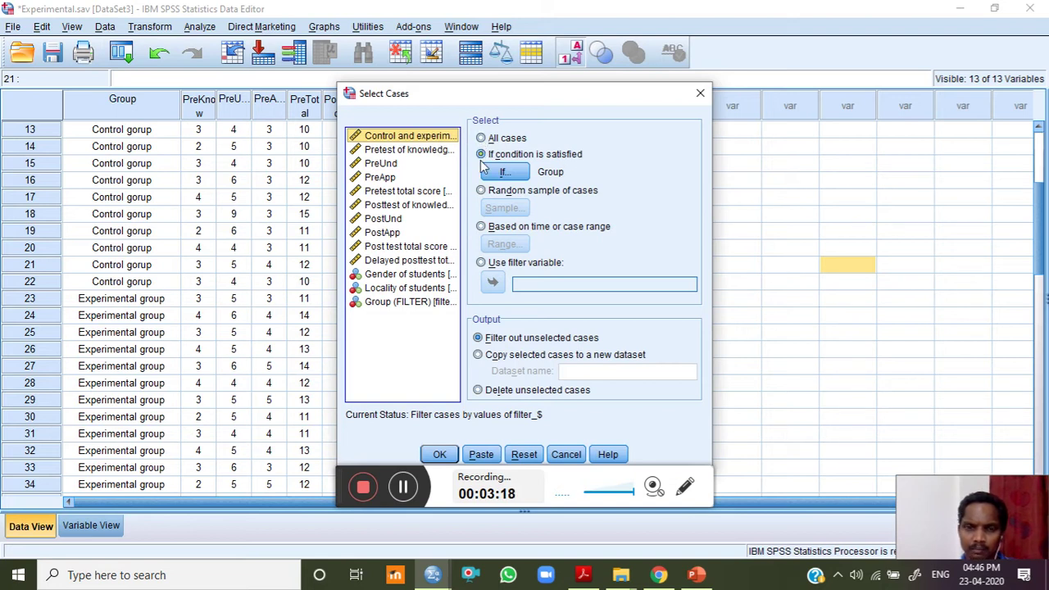
click(503, 176)
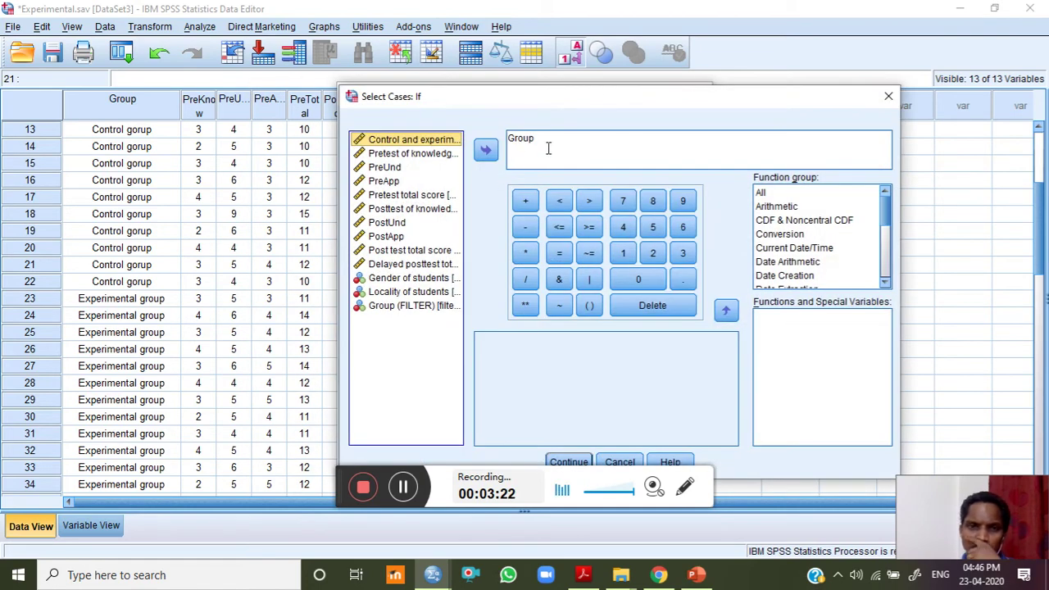
Replace the selection condition with Group=2 and apply it, filtering out unselected cases, then return to the data
click(486, 150)
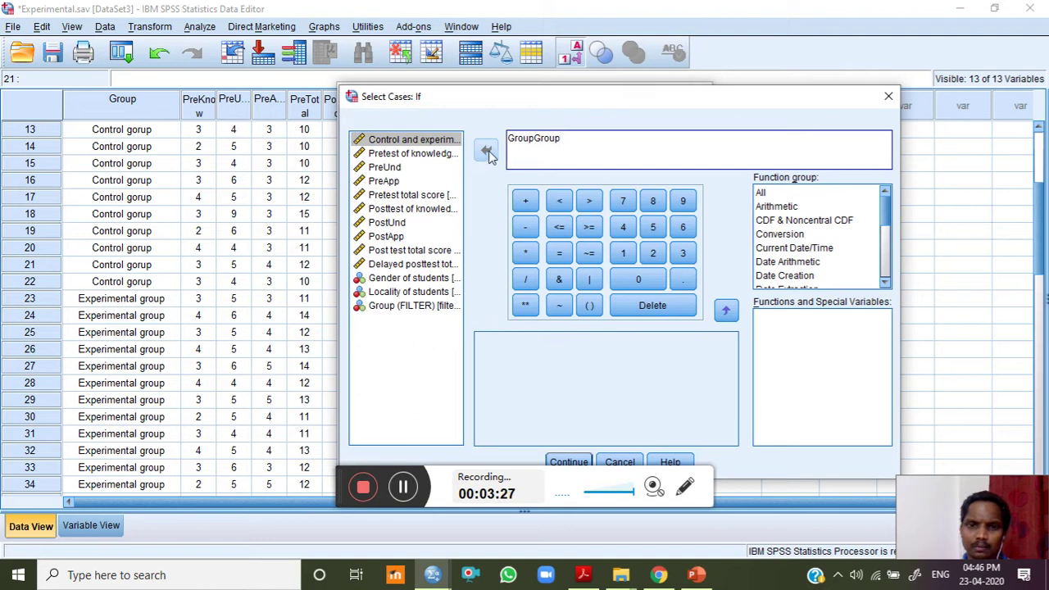
drag(578, 140, 509, 139)
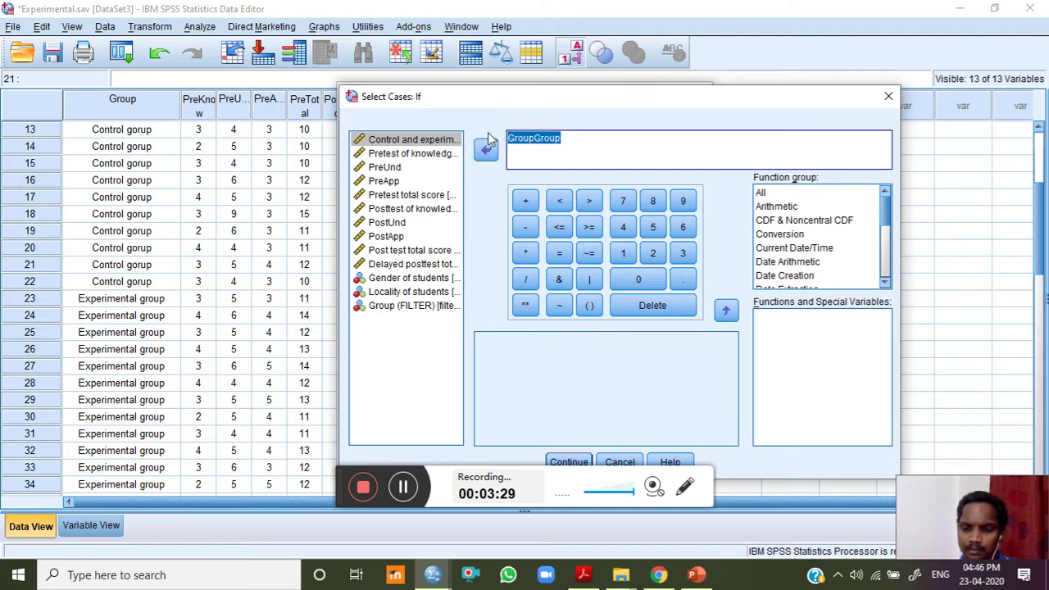
key(Delete)
click(485, 151)
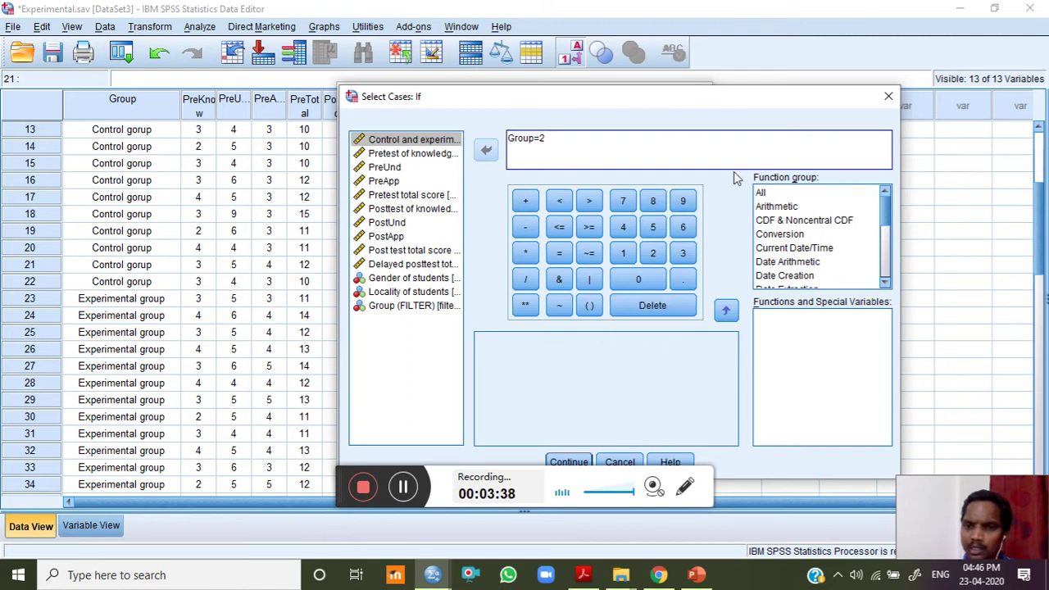
drag(341, 474, 332, 508)
click(569, 463)
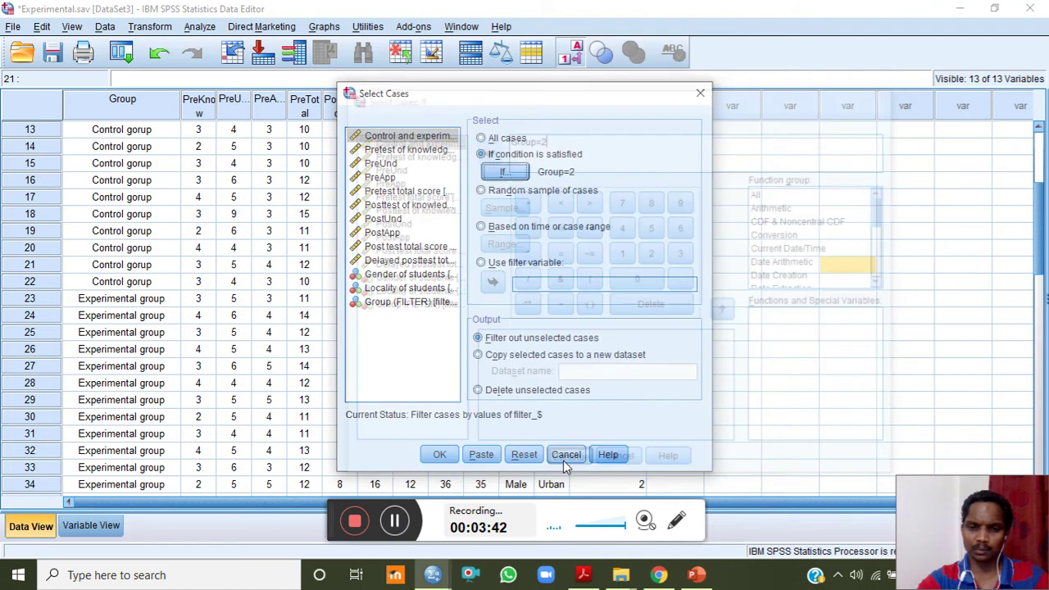
click(441, 456)
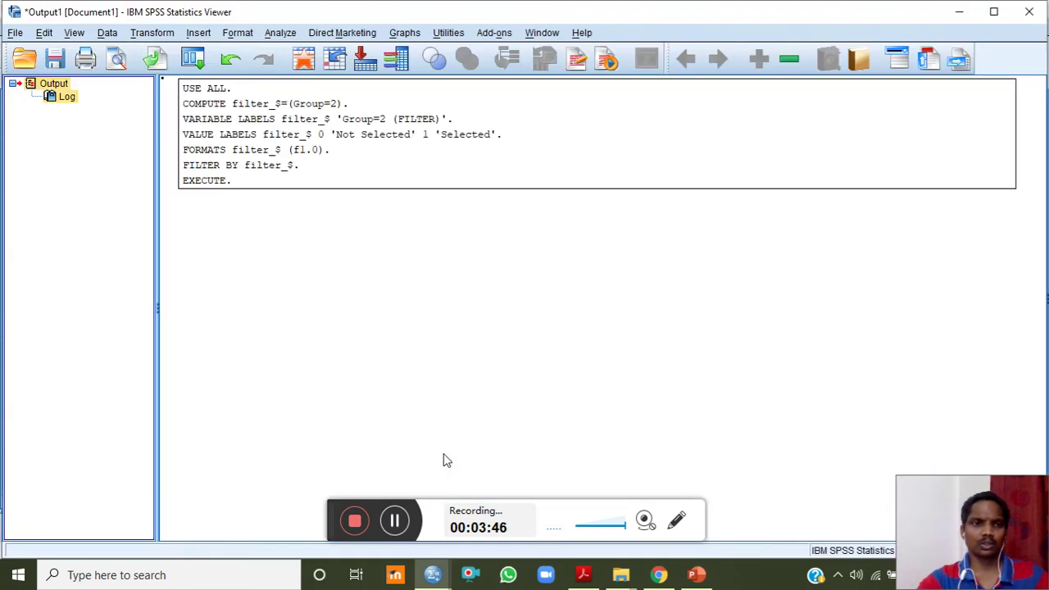
click(960, 12)
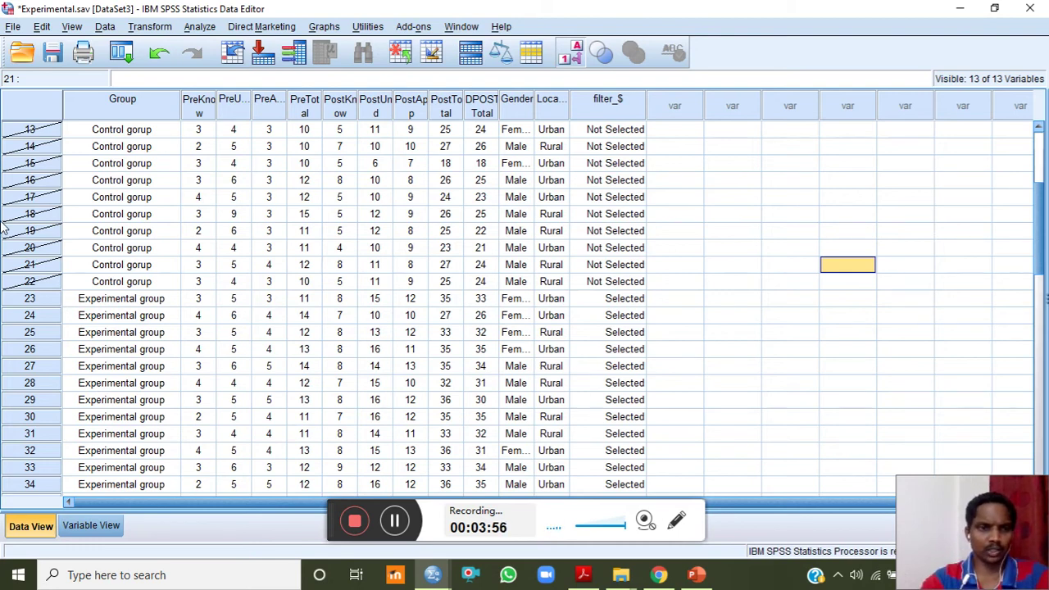
Start a Paired-Samples T Test on the filtered cases and remove the existing posttest and pretest variables from pair 1
drag(1031, 234, 1043, 171)
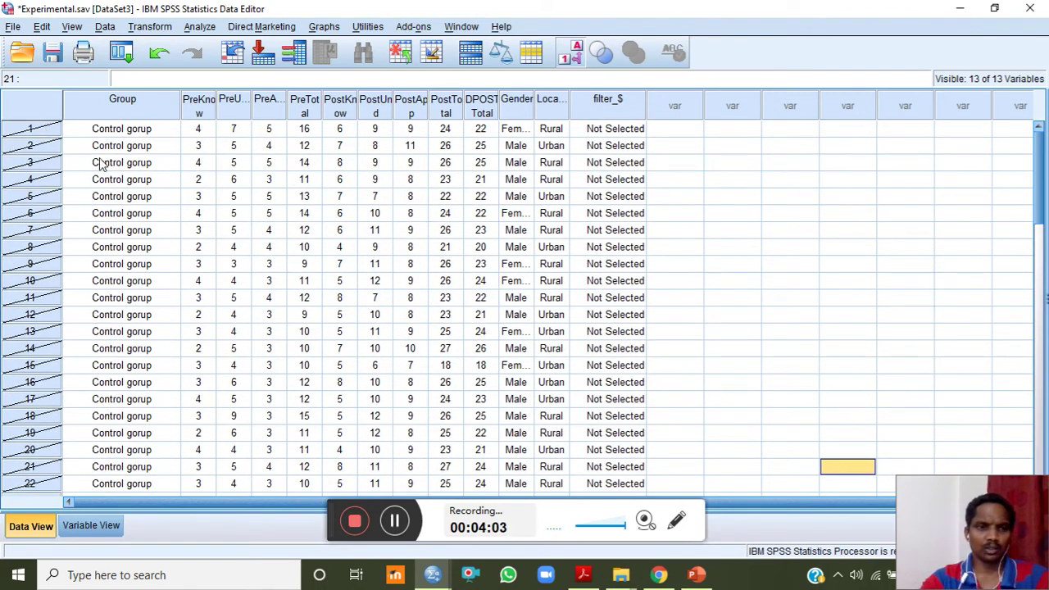
drag(1043, 164, 1046, 238)
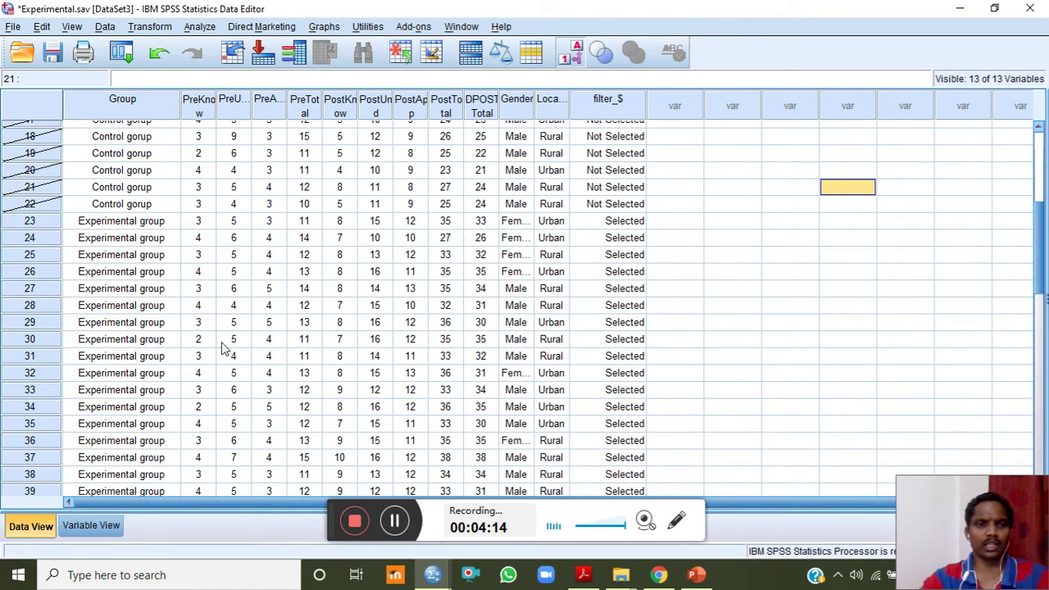
scroll(468, 300, up, 6)
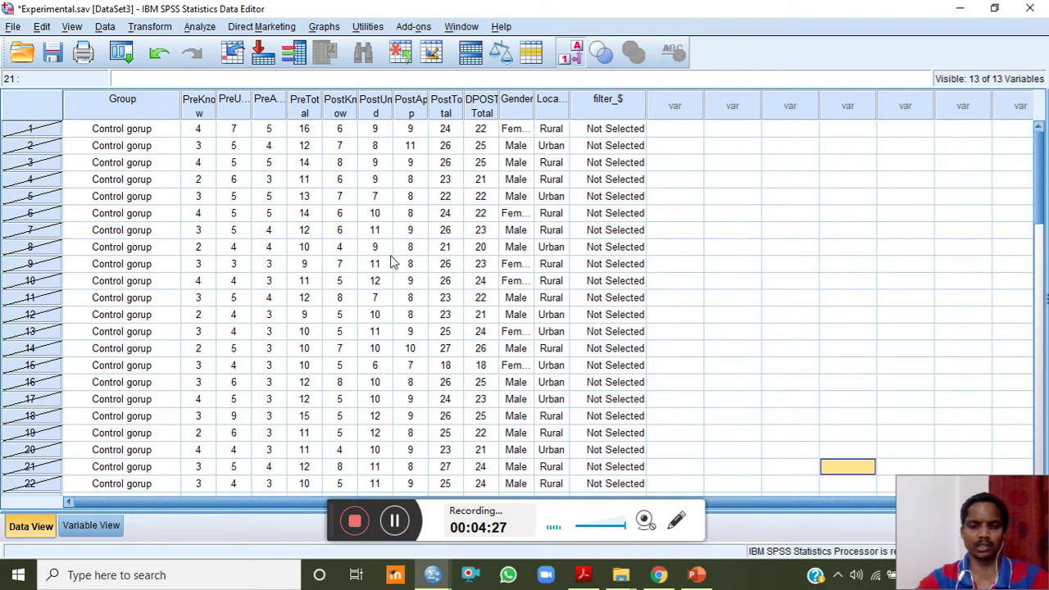
click(200, 27)
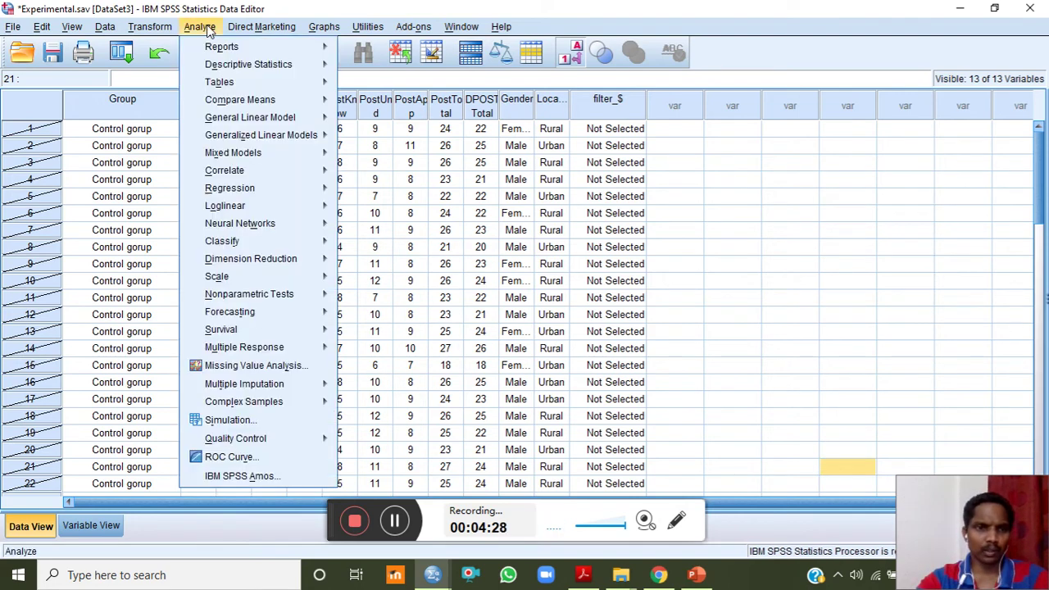
mouse_move(242, 101)
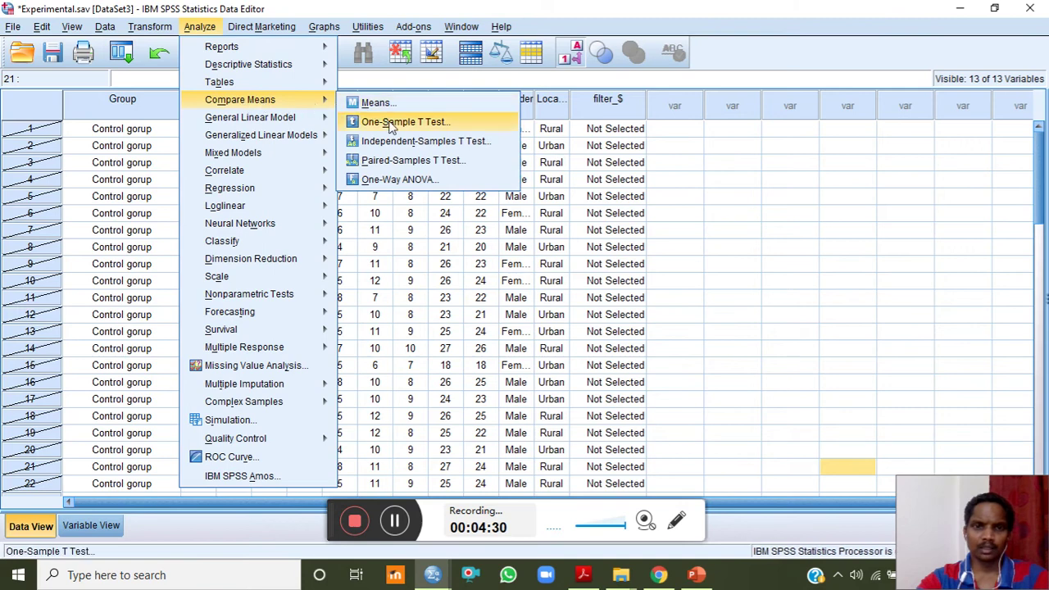
click(406, 160)
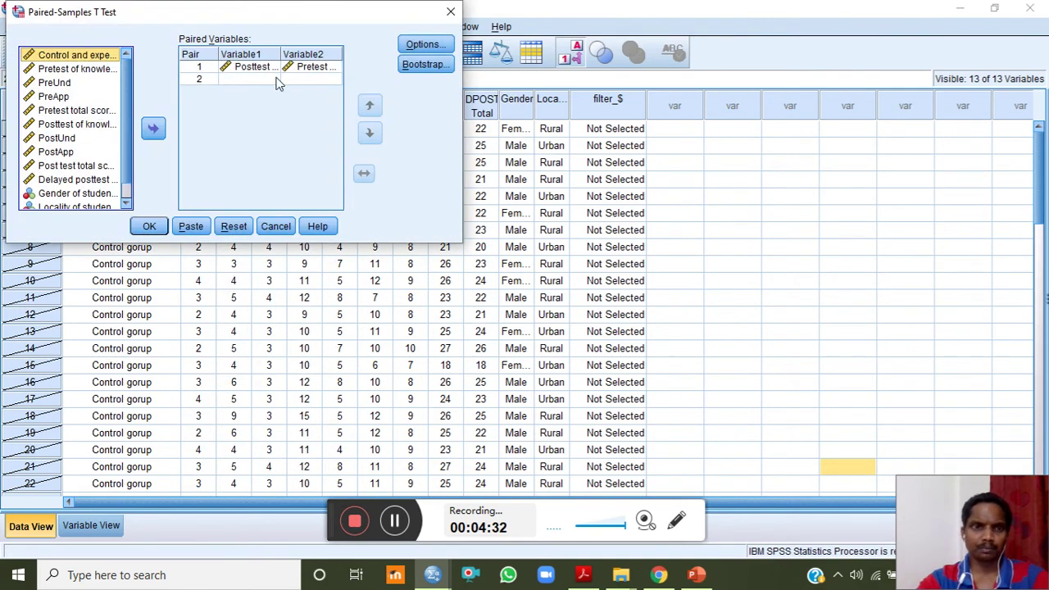
click(252, 67)
click(155, 129)
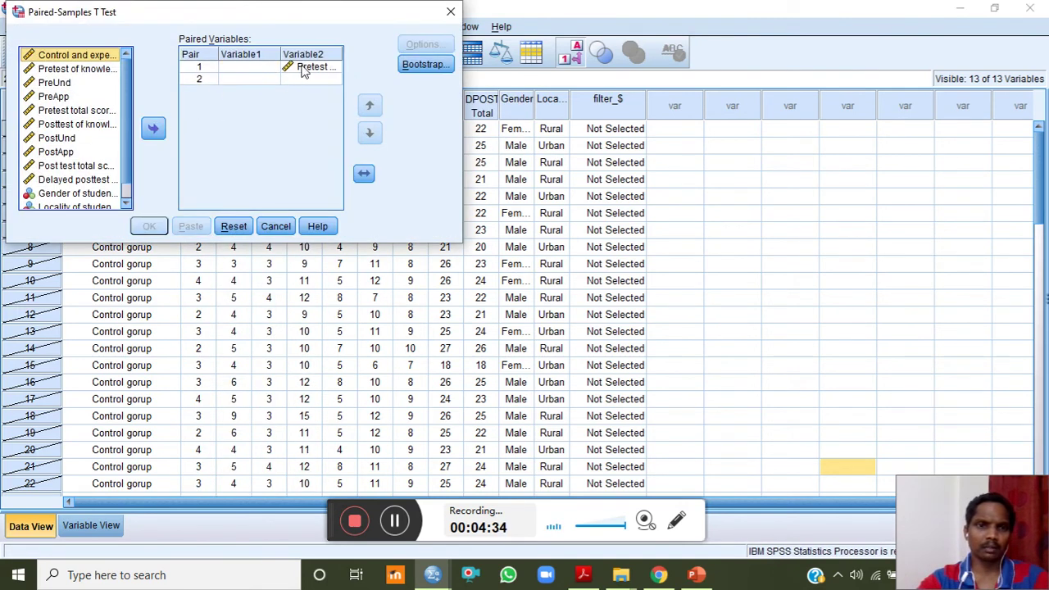
click(305, 67)
click(154, 129)
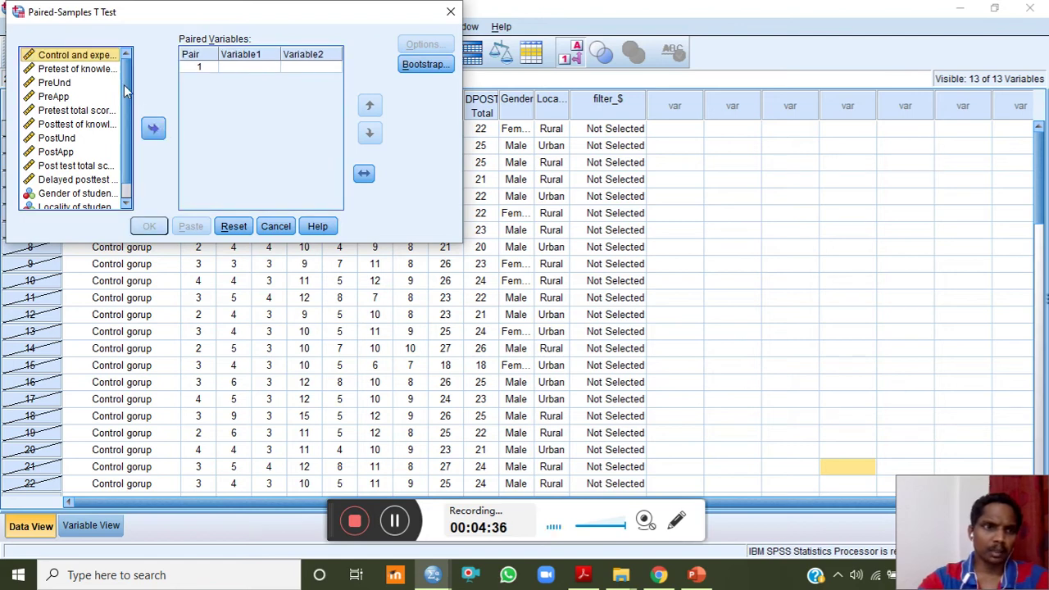
Pair Pretest total score with Post test total score and run the test with a 95% confidence interval
click(82, 111)
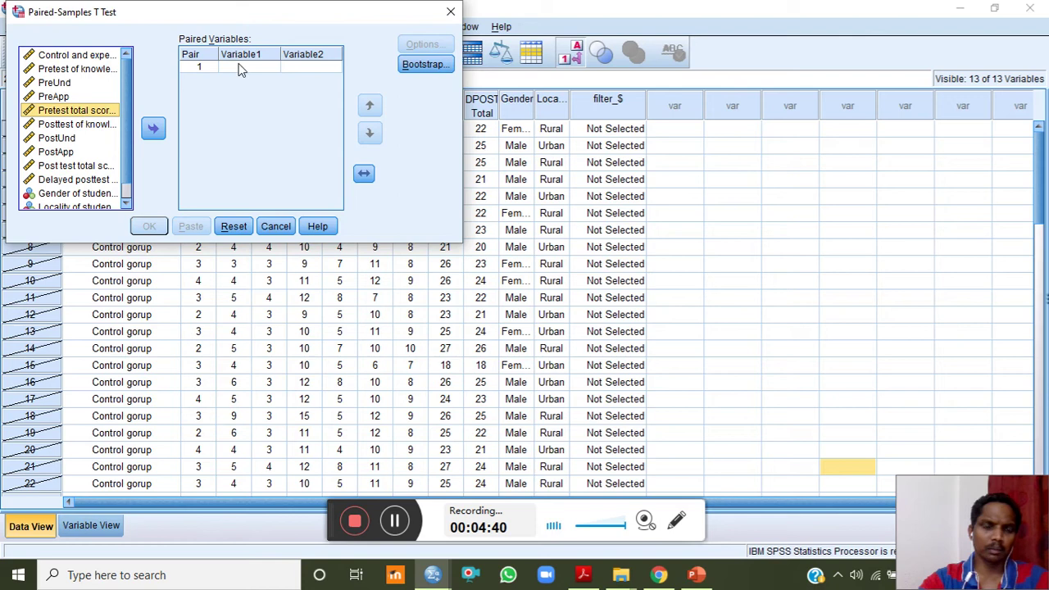
click(155, 128)
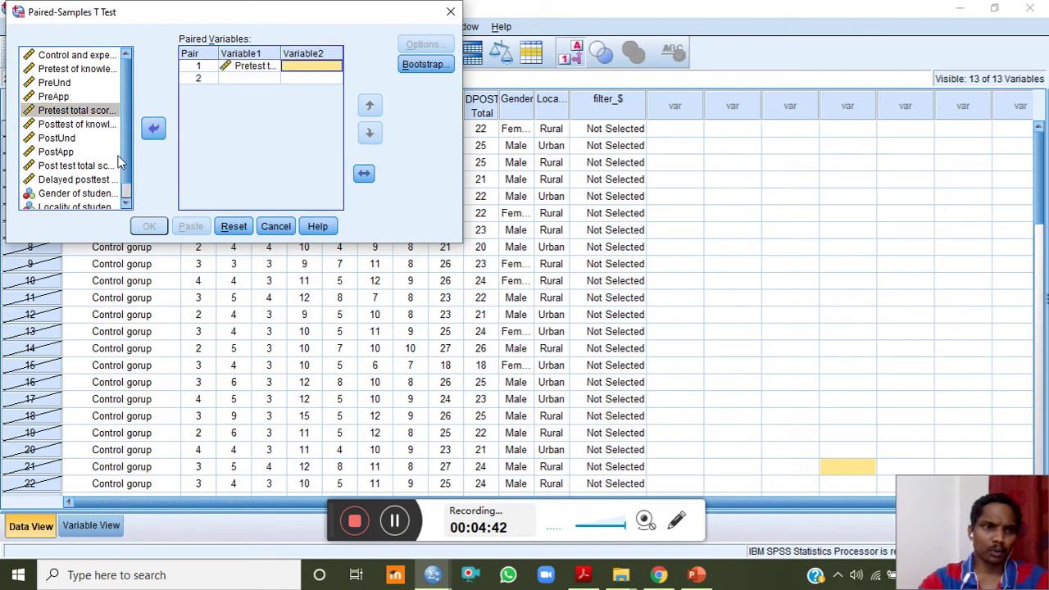
click(80, 167)
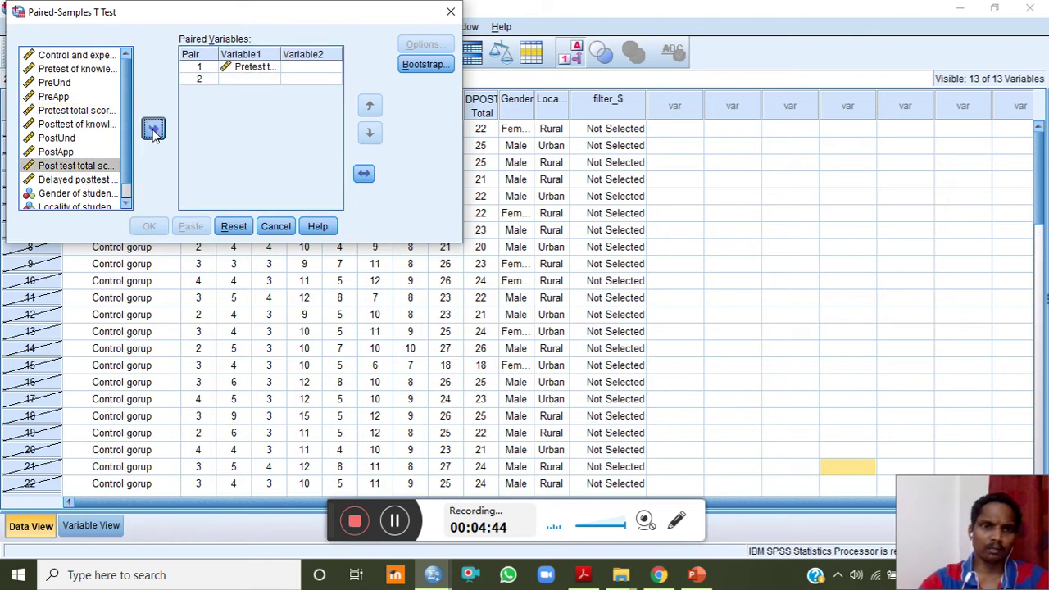
click(154, 129)
click(424, 44)
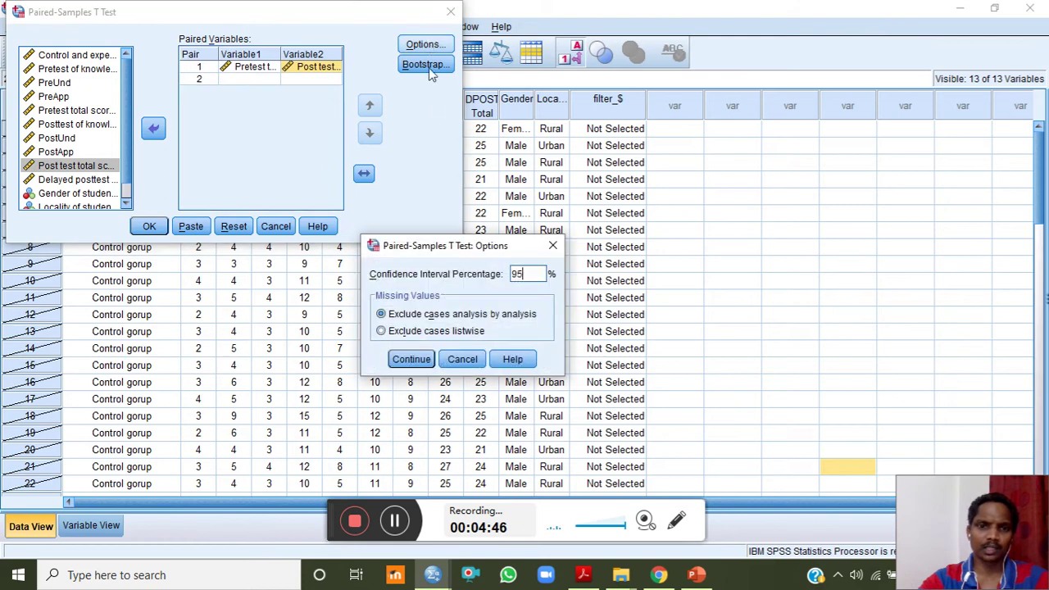
click(411, 359)
click(149, 228)
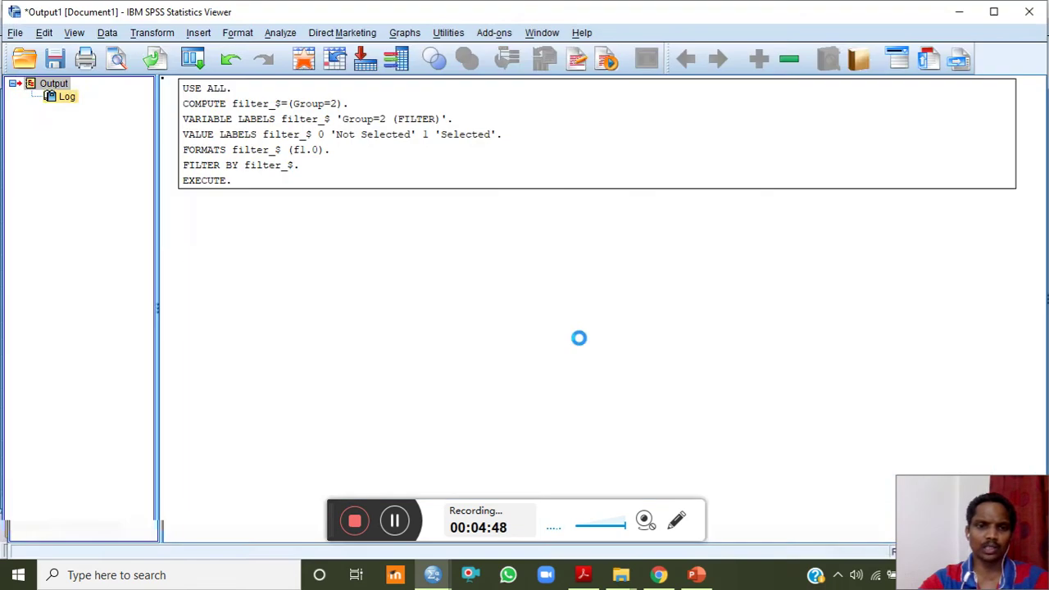
Examine the T-Test output, including the Paired Samples Statistics, Correlations and Test tables
drag(1034, 141, 1040, 233)
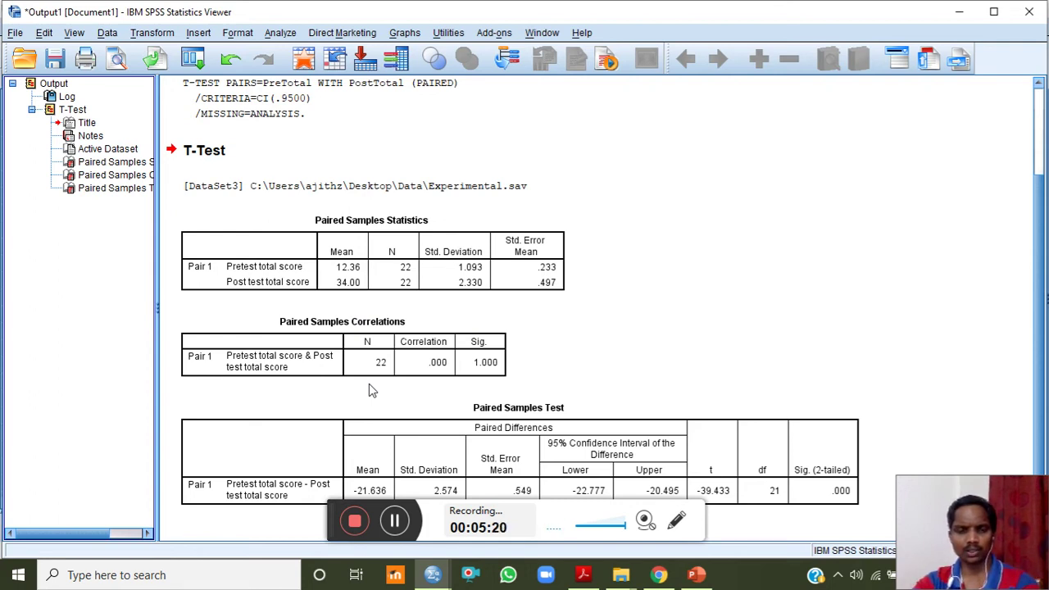
click(430, 382)
click(443, 384)
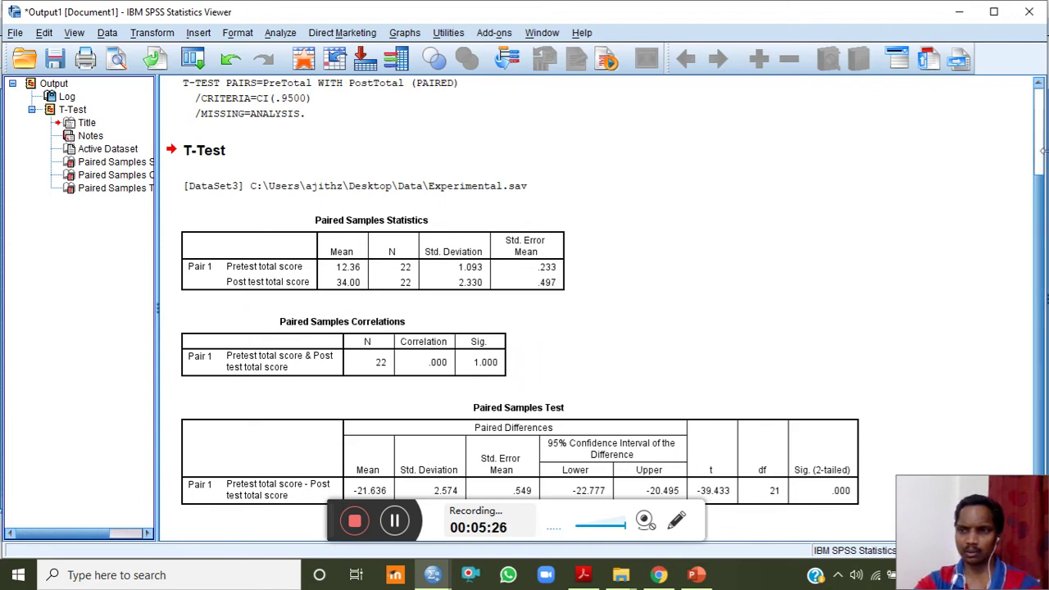
scroll(1042, 119, up, 3)
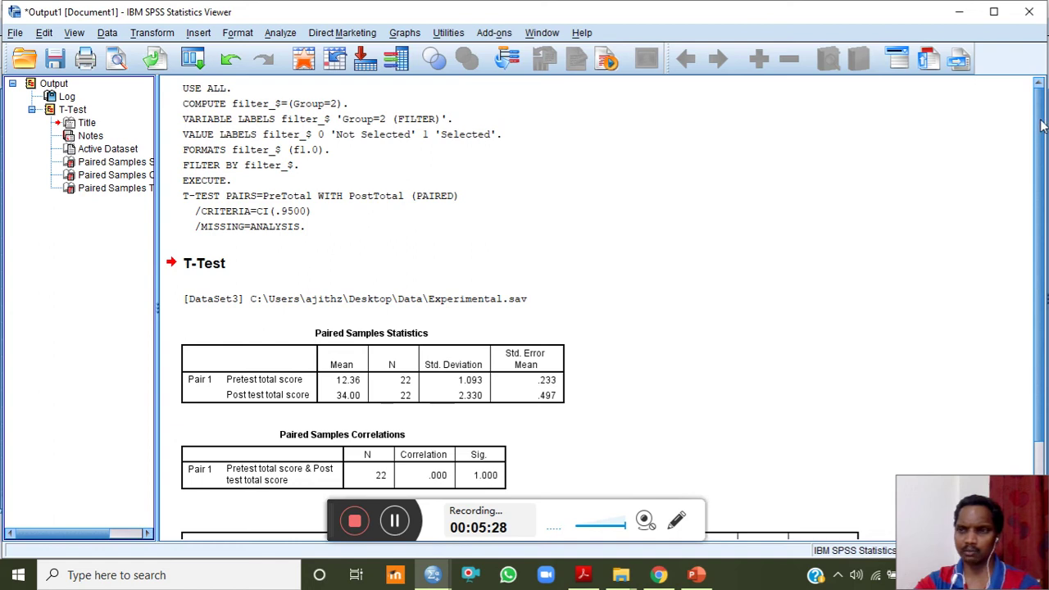
Bring the complete Paired Samples Test table into view, moving the webcam preview and the recording toolbar clear of it
drag(943, 494, 855, 515)
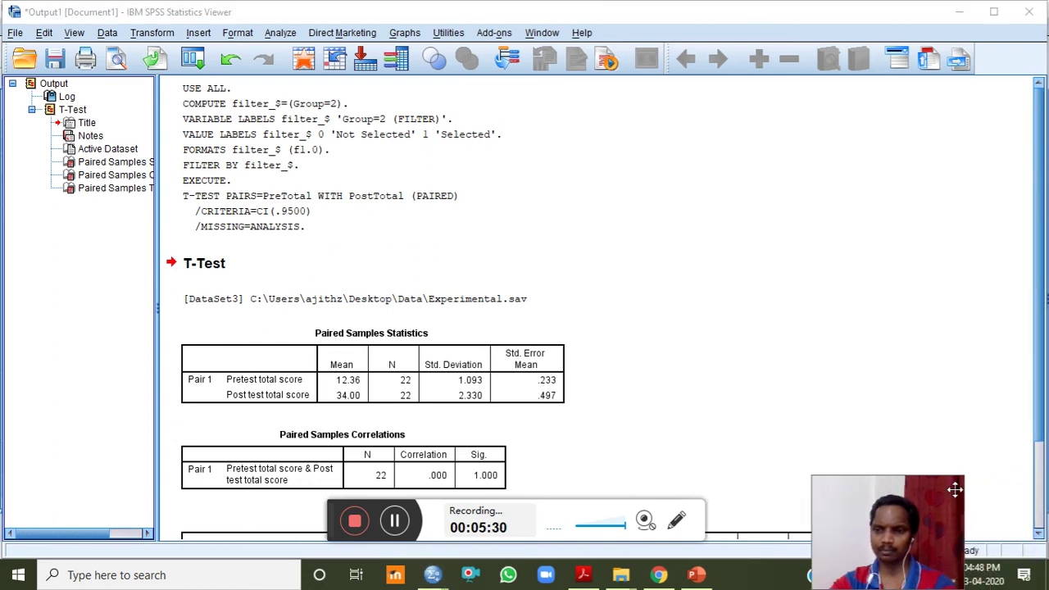
scroll(1043, 464, down, 3)
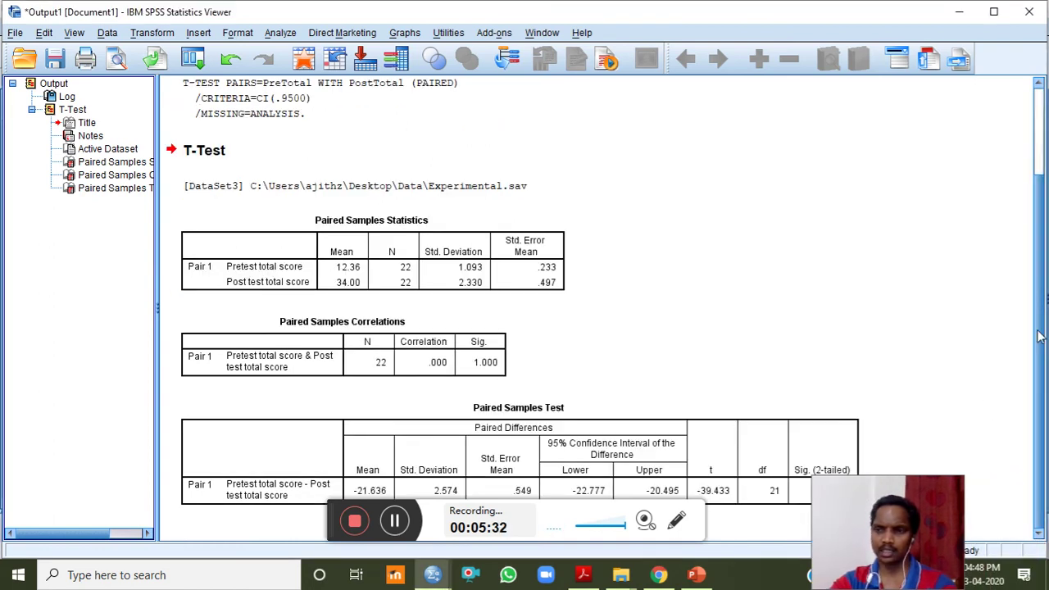
scroll(1043, 131, up, 3)
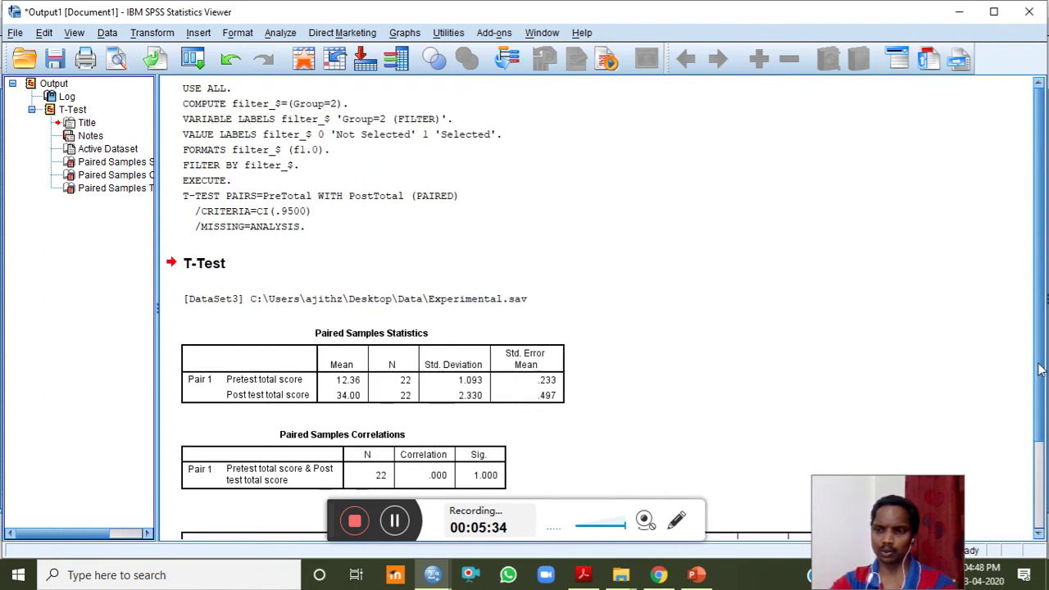
scroll(648, 476, down, 3)
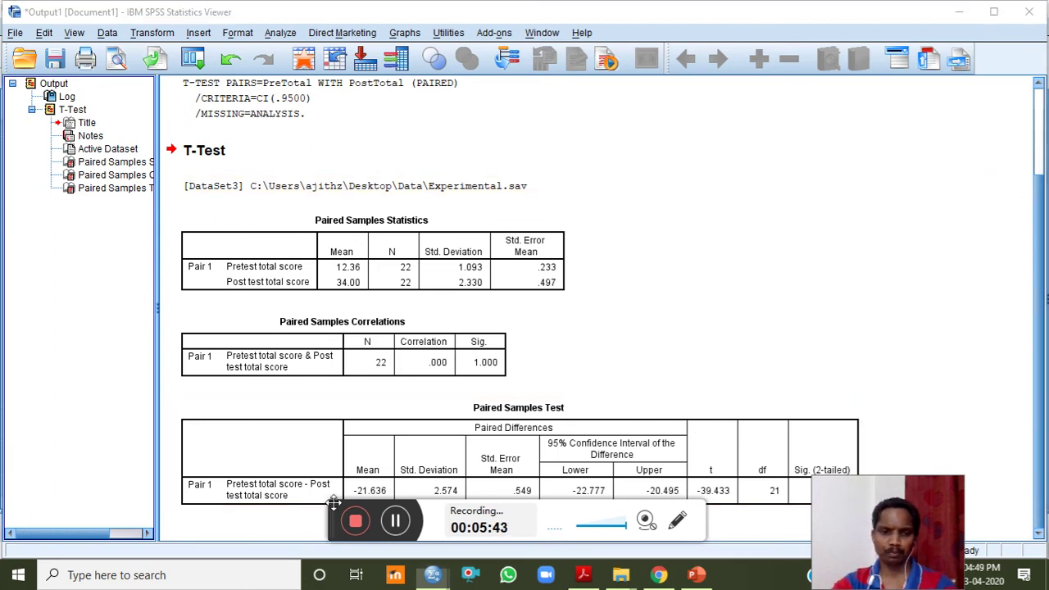
drag(324, 513, 242, 536)
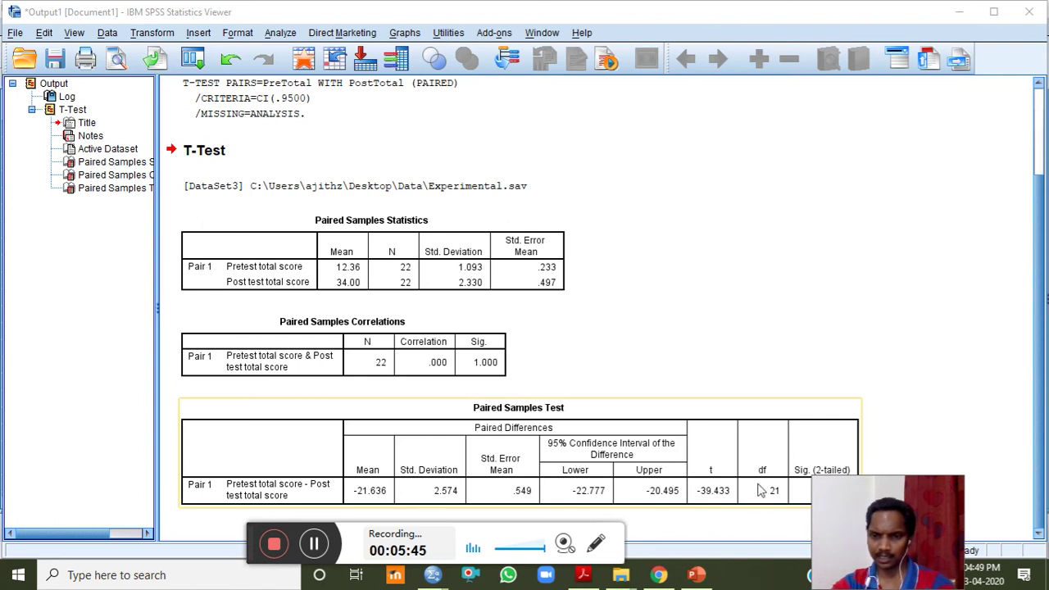
drag(893, 496, 958, 486)
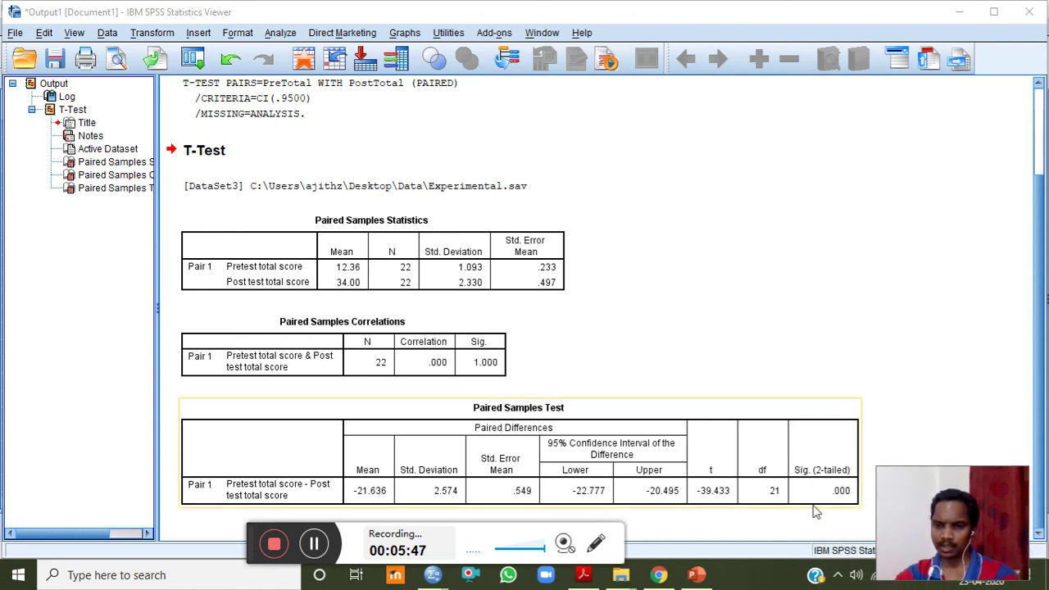
Circle the t value and the Sig. (2-tailed) value in the Paired Samples Test table with the recorder's ellipse annotation
click(600, 540)
click(494, 583)
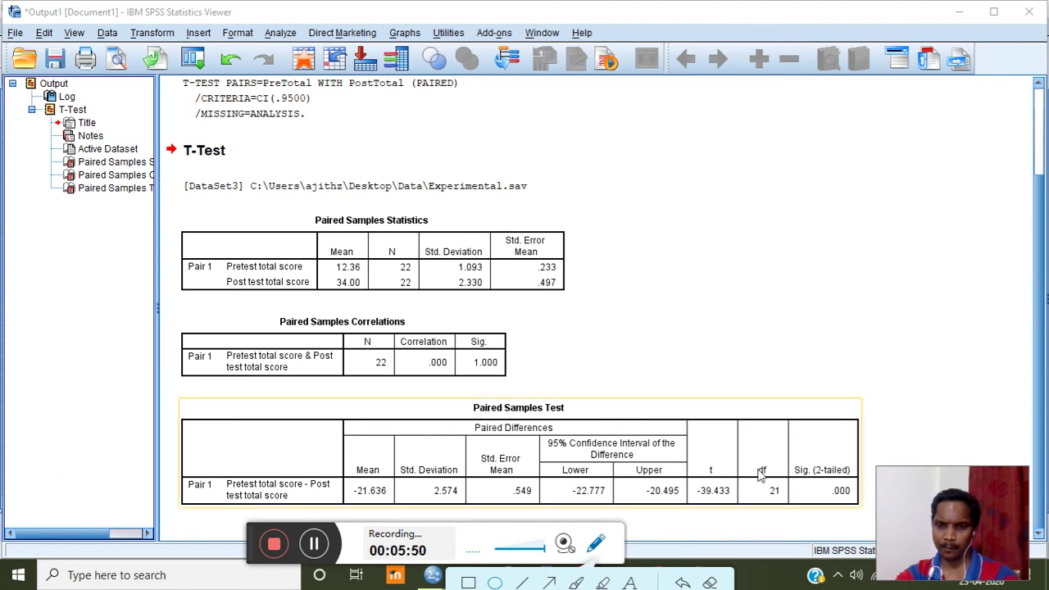
drag(684, 447, 745, 516)
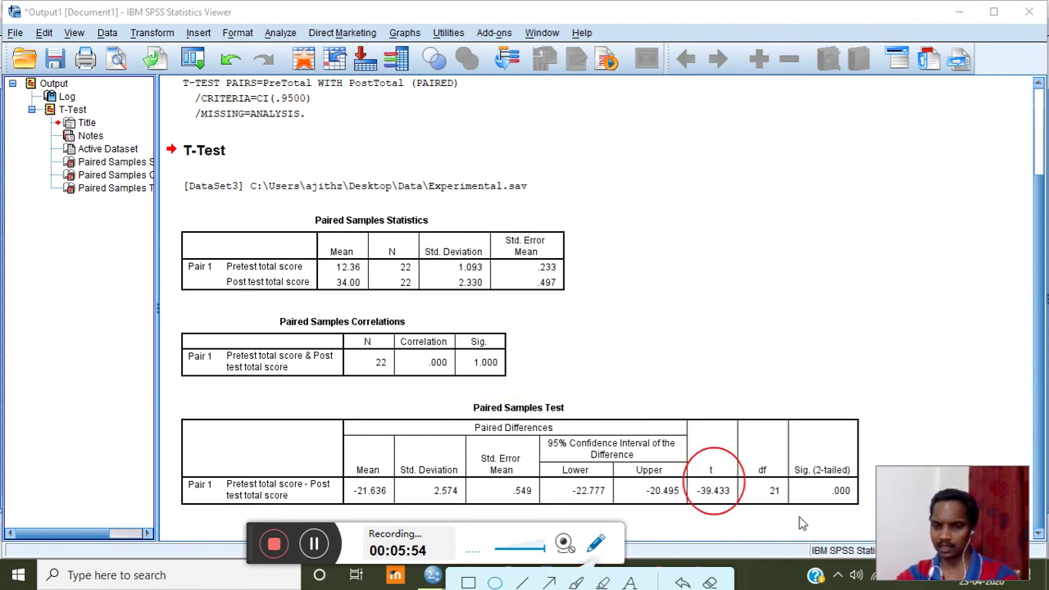
drag(794, 445, 874, 523)
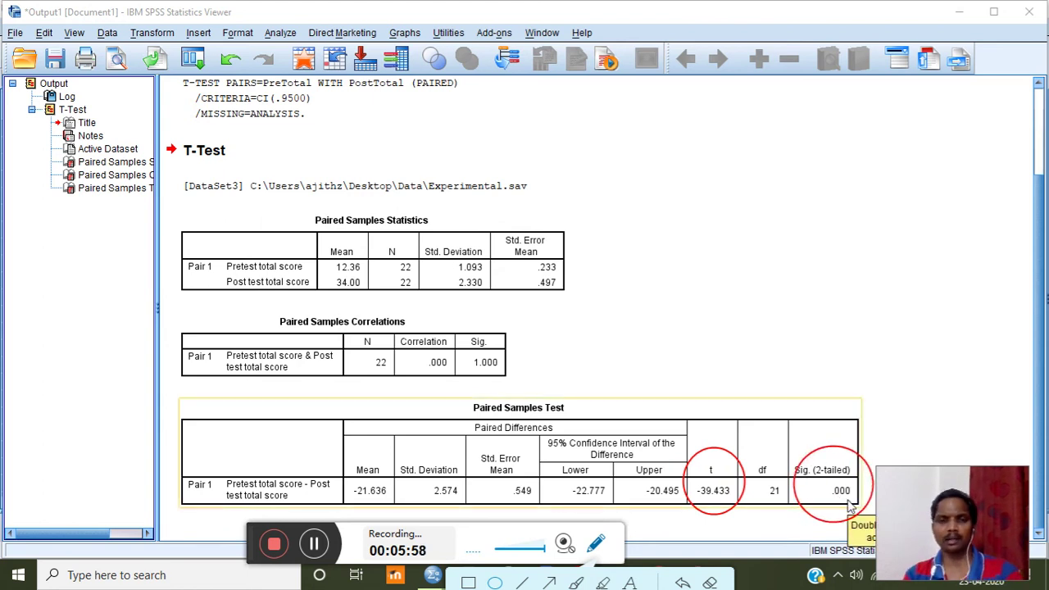